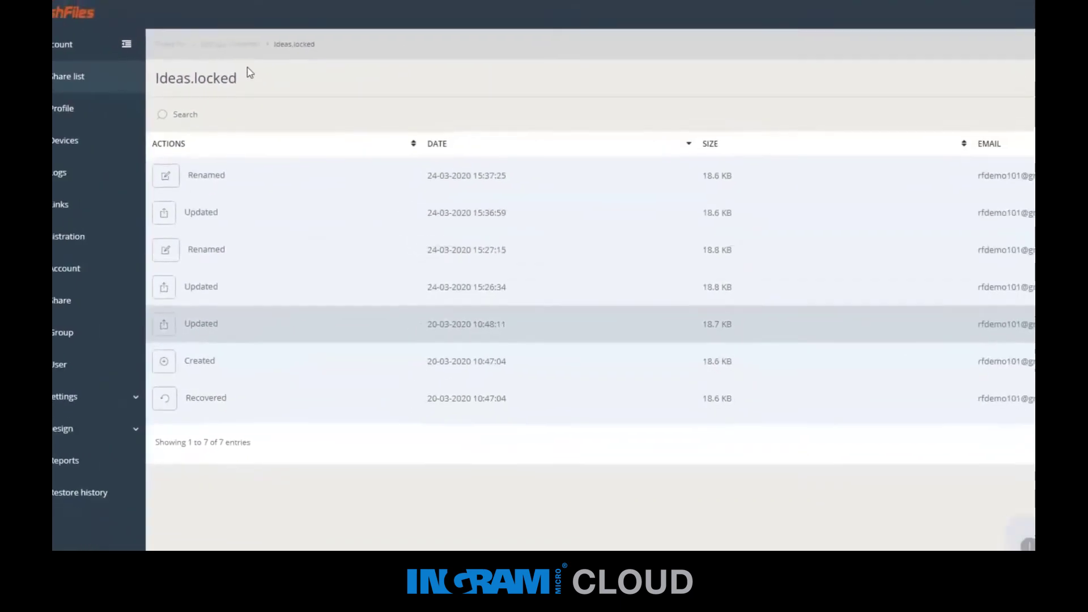
Start a Restore history job for the DEF Ltd. Common share.
left_click(241, 47)
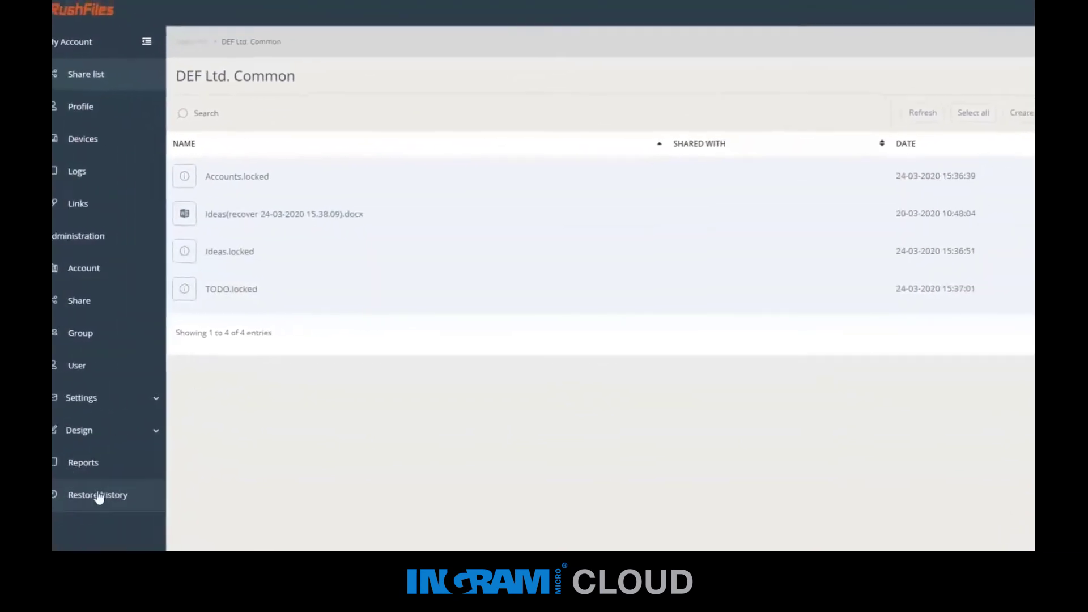
left_click(67, 509)
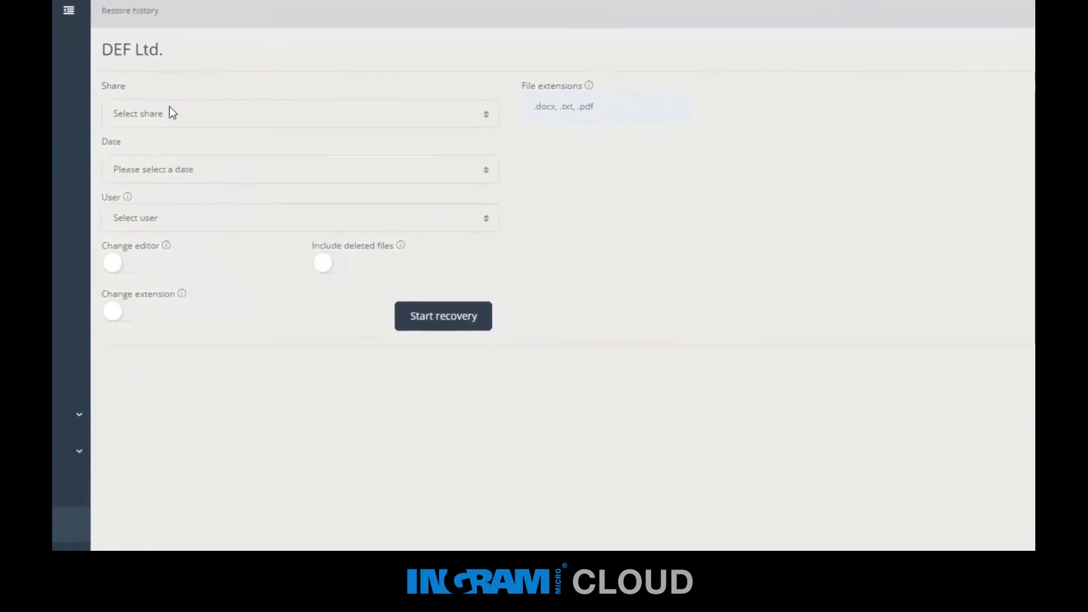
left_click(170, 112)
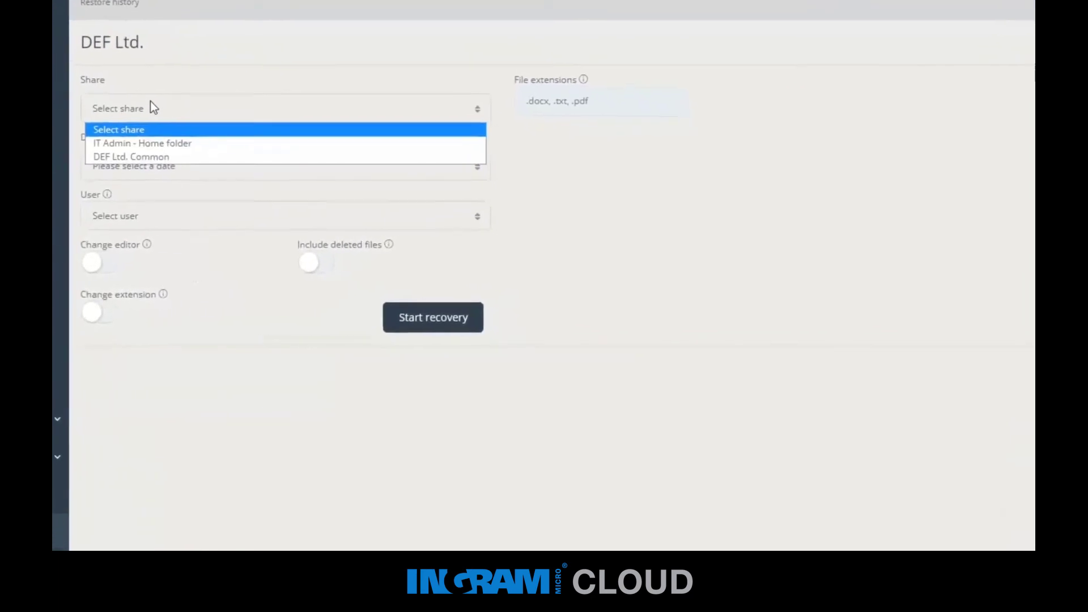
left_click(138, 153)
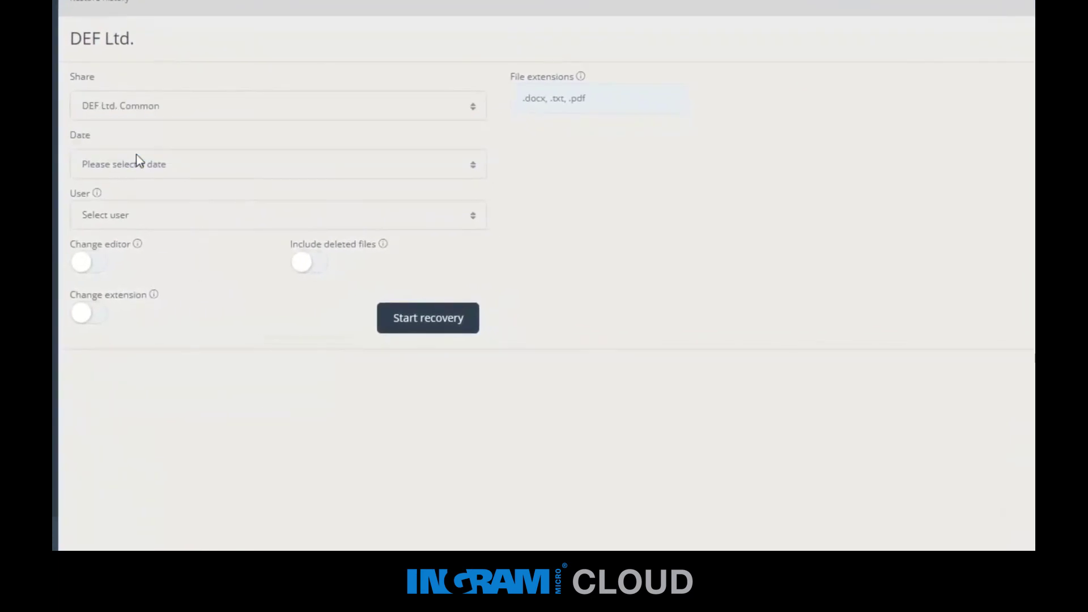
Limit the restore to .locked files changed after 23 March 2020.
left_click(159, 164)
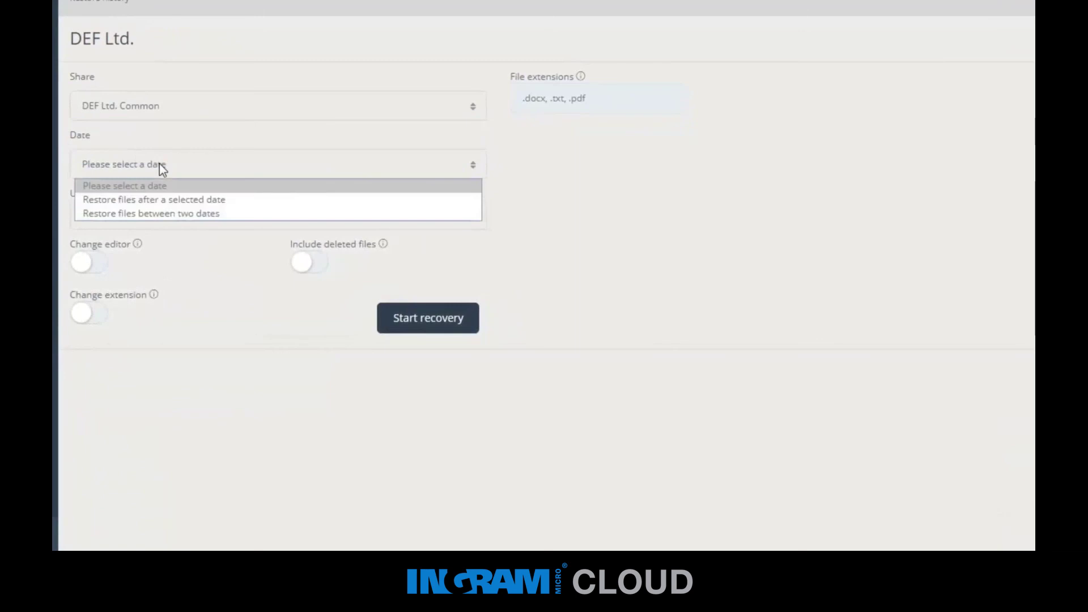
left_click(164, 200)
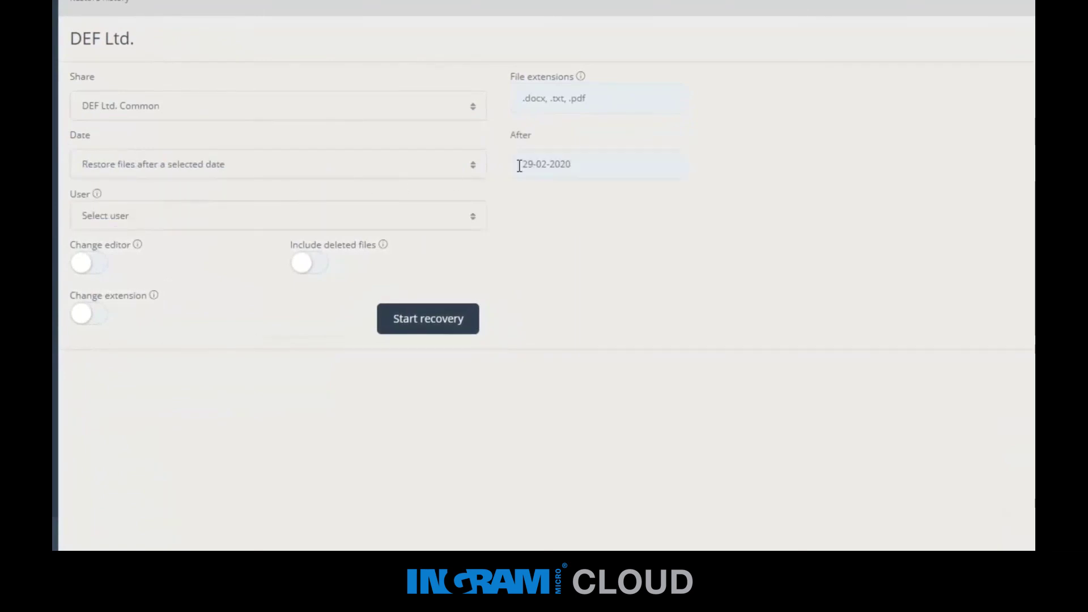
left_click(538, 163)
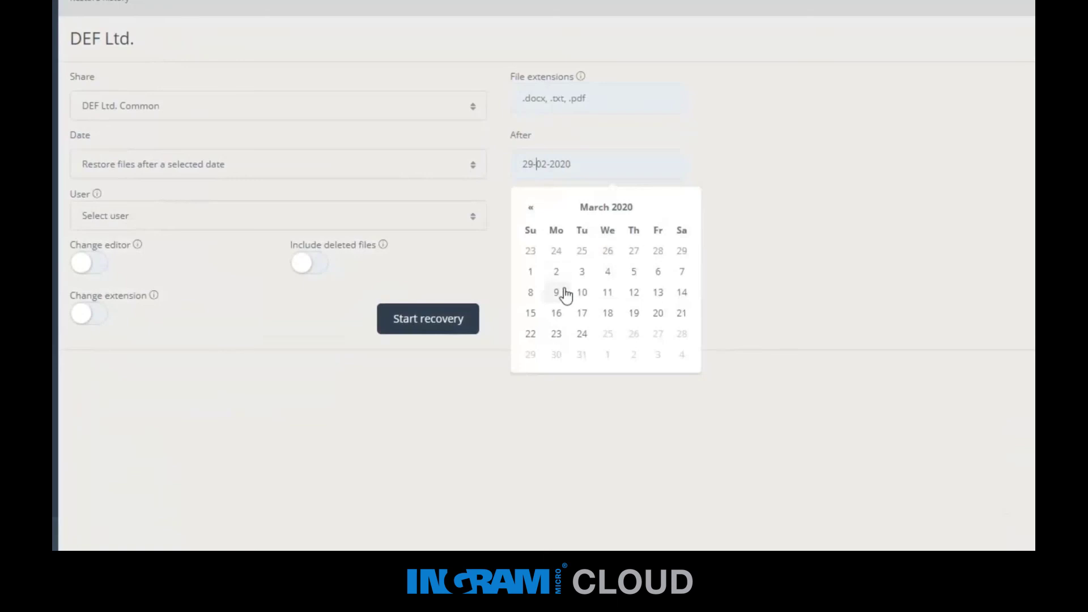
left_click(558, 337)
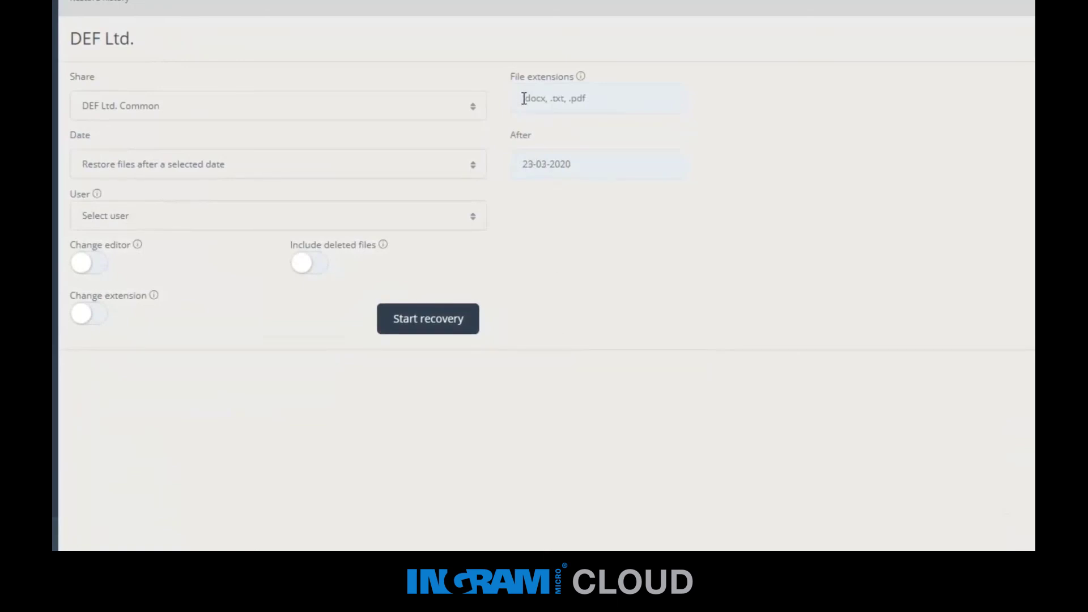
type(".locked")
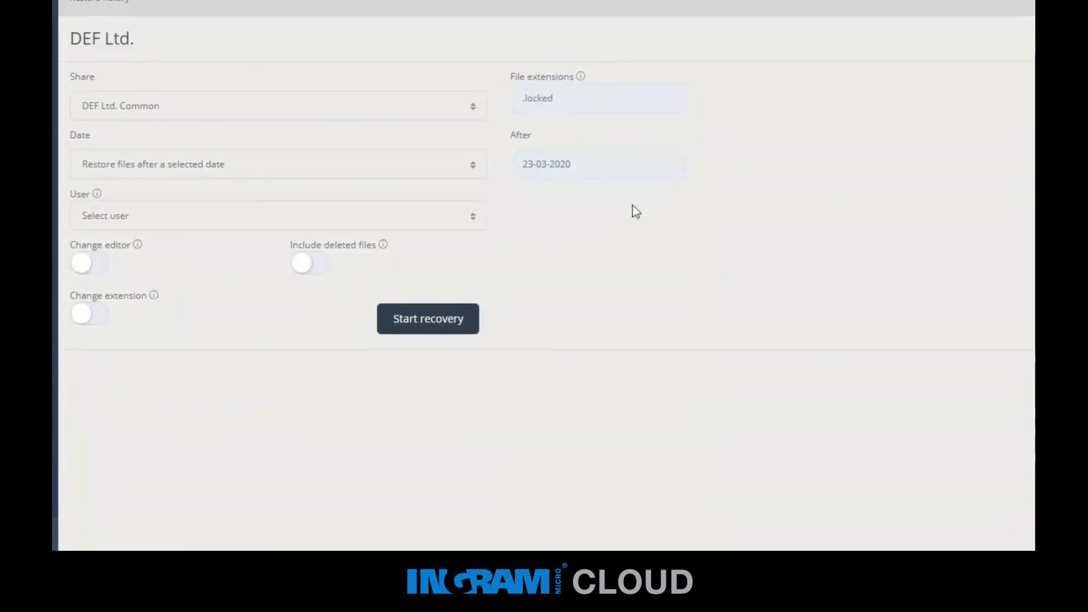
Launch and confirm the recovery, then reopen DEF Ltd. Common to see its restored .xlsx, .docx and .txt files.
left_click(438, 318)
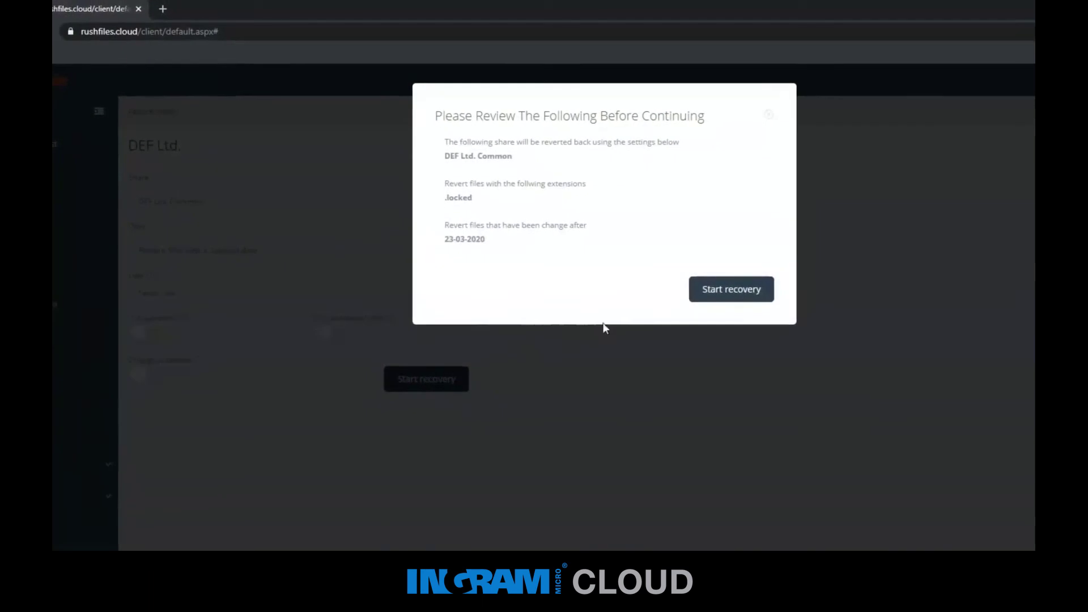
left_click(707, 290)
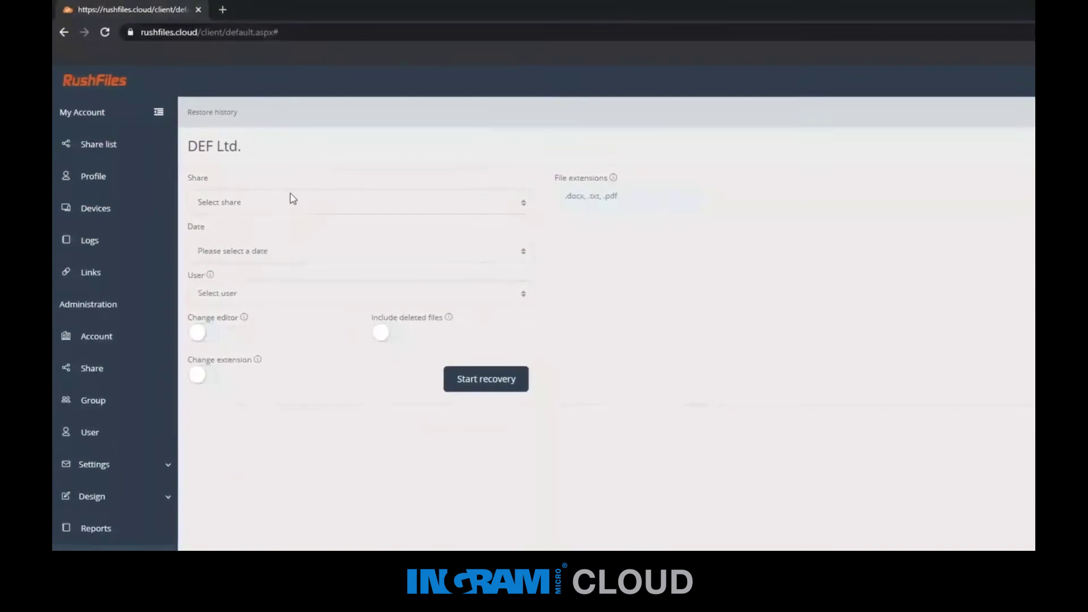
left_click(135, 152)
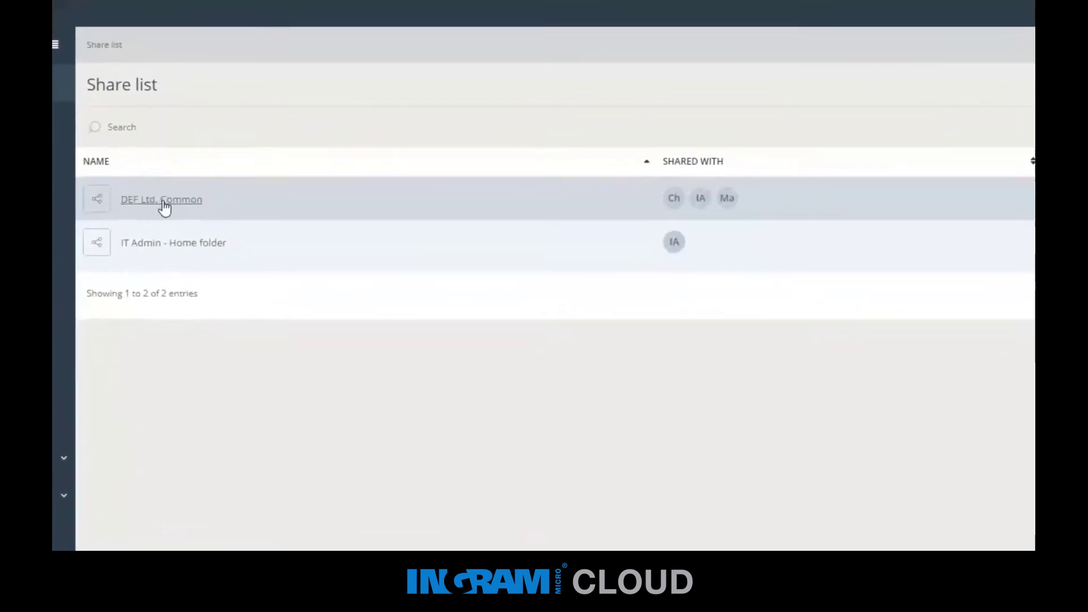
left_click(201, 221)
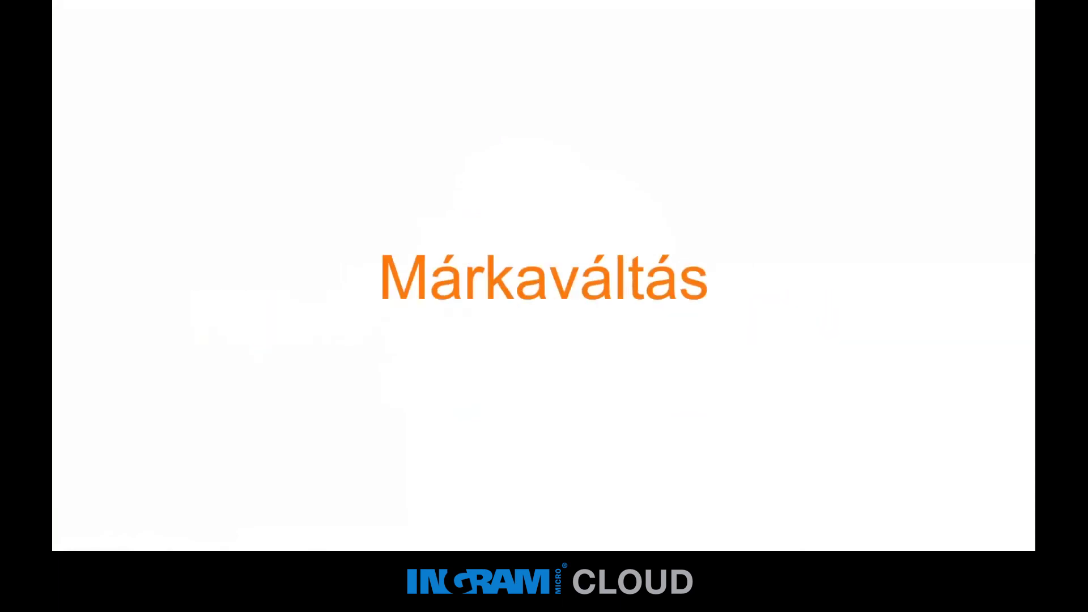
Bring up the My Account settings page of the XYZFiles reseller.
mouse_move(218, 541)
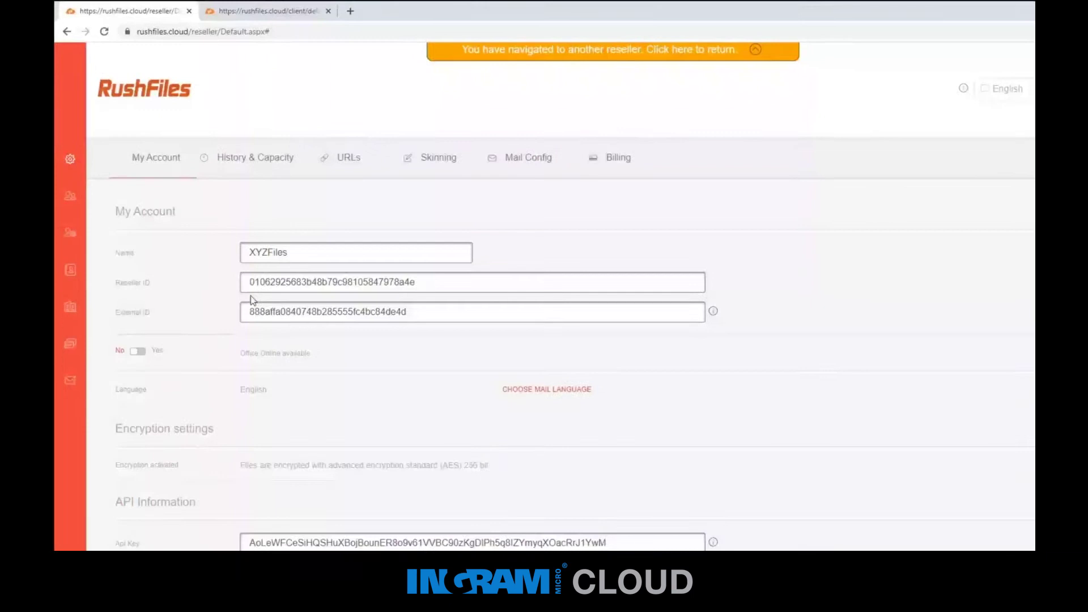
Open the reseller's URLs settings and begin entering the XYZFiles subdomain.
left_click(348, 158)
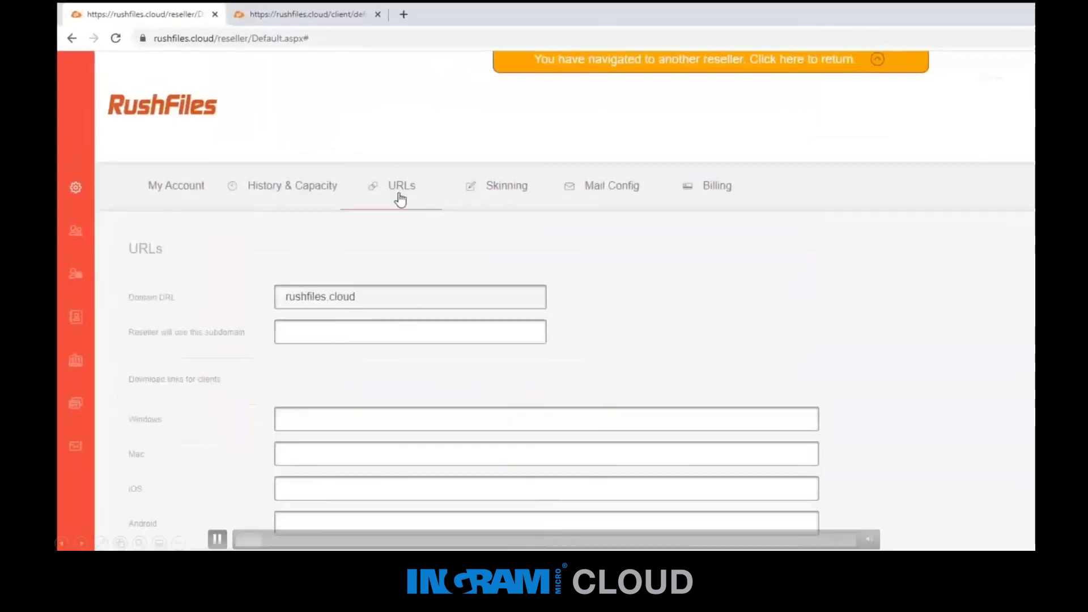
left_click(299, 328)
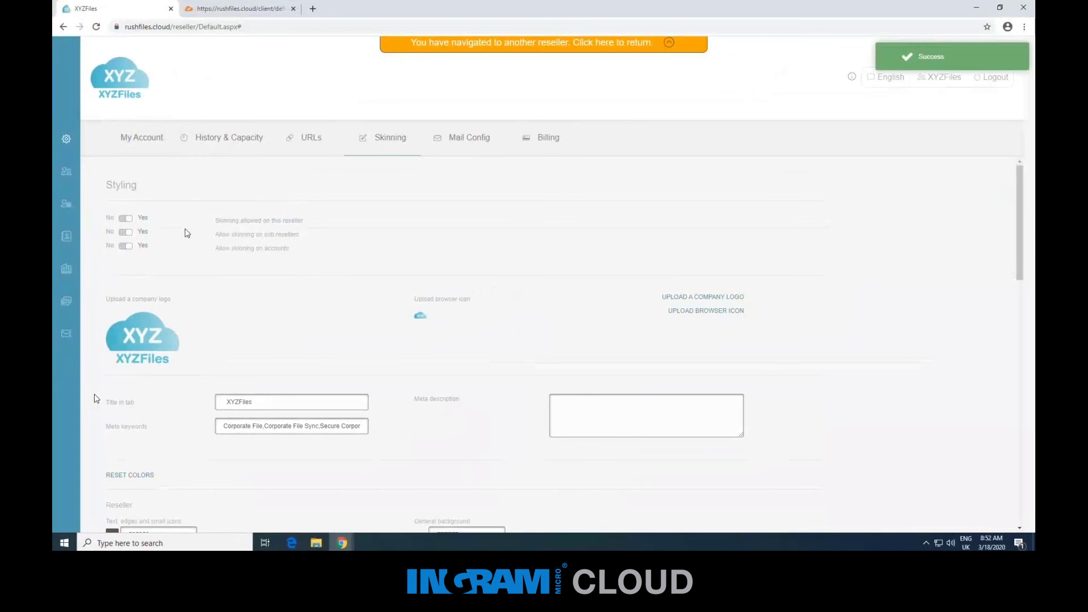
Add a company account named XYZFiles Internal with 5 GB max storage and 5 max users.
left_click(66, 270)
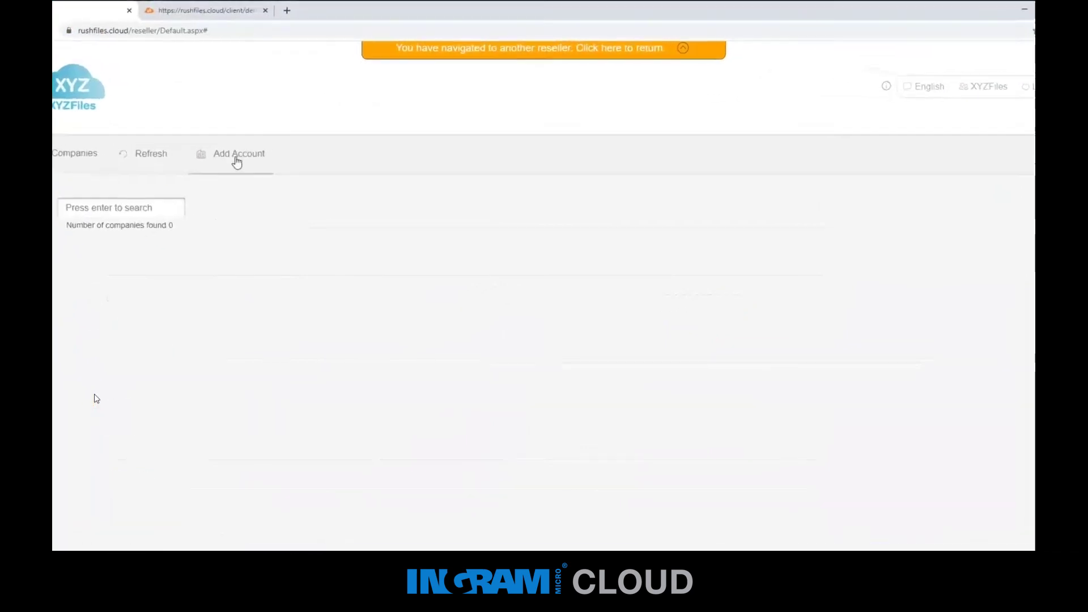
left_click(217, 168)
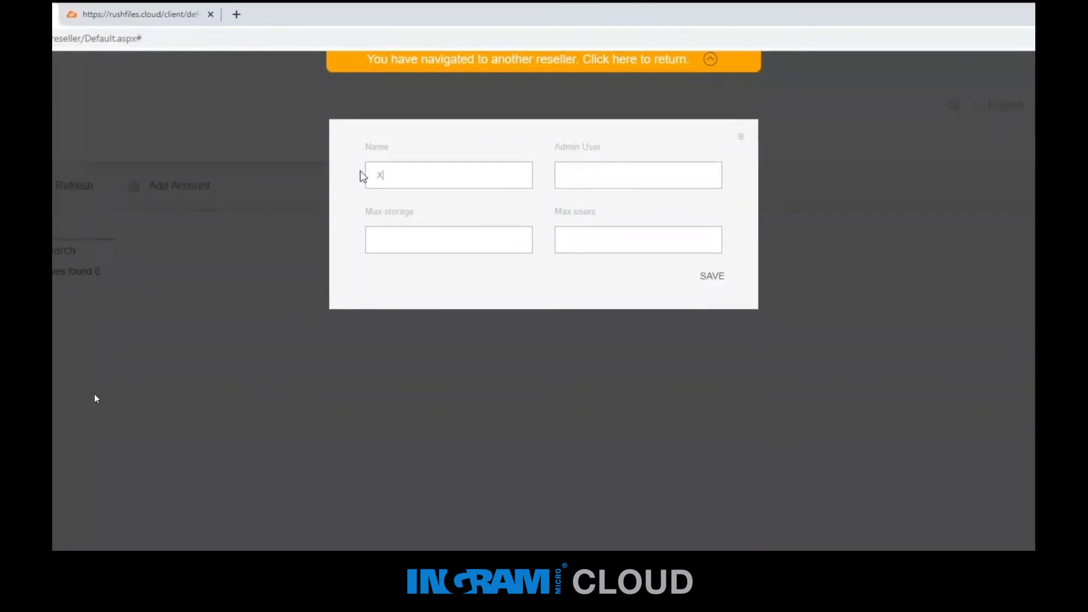
type("XYZFiles Internal")
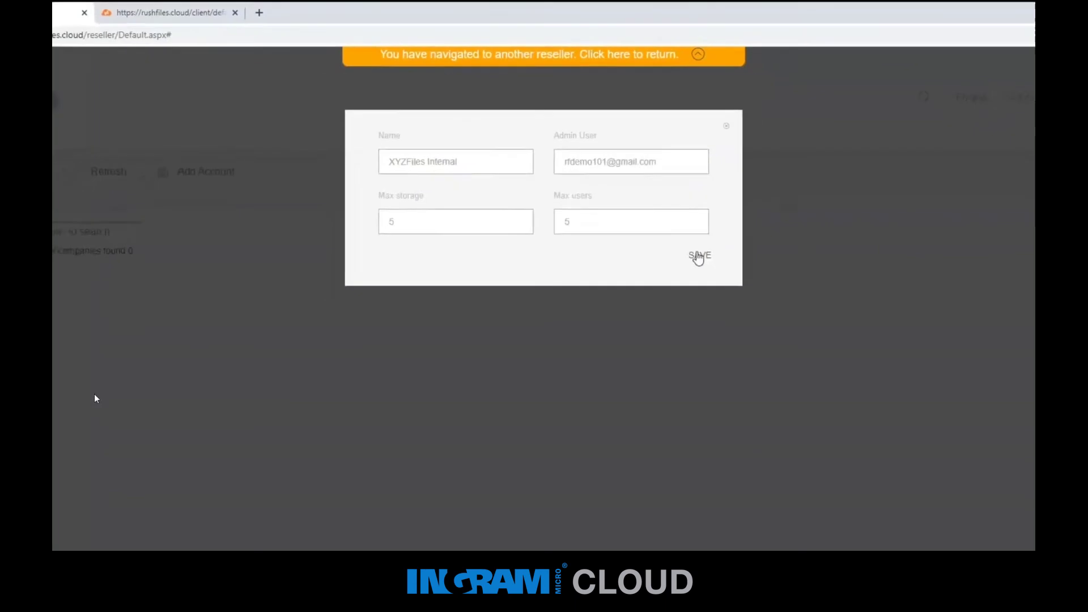
left_click(699, 256)
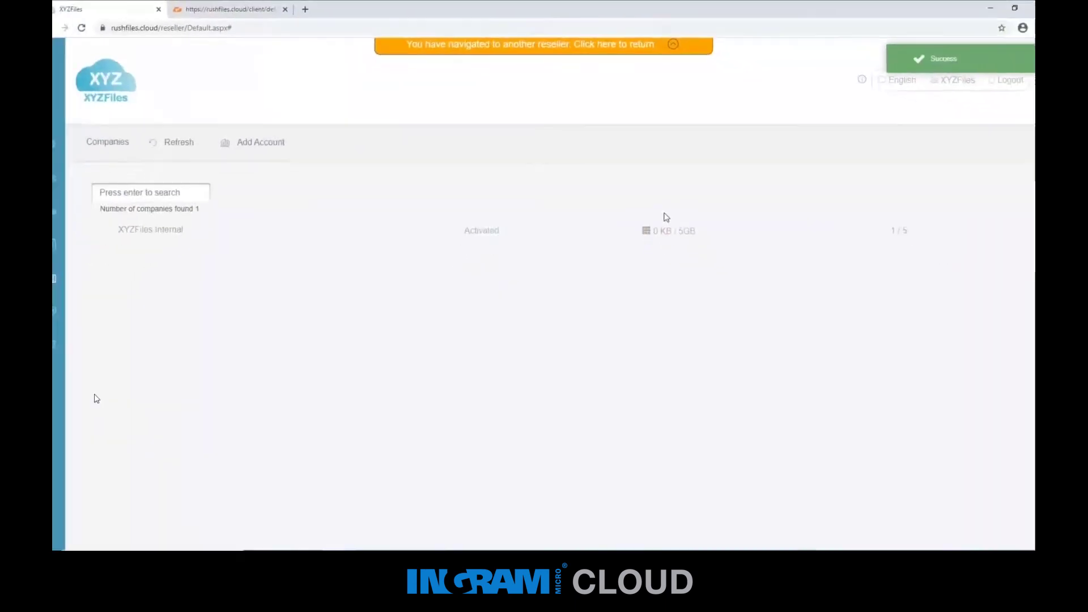
left_click(247, 11)
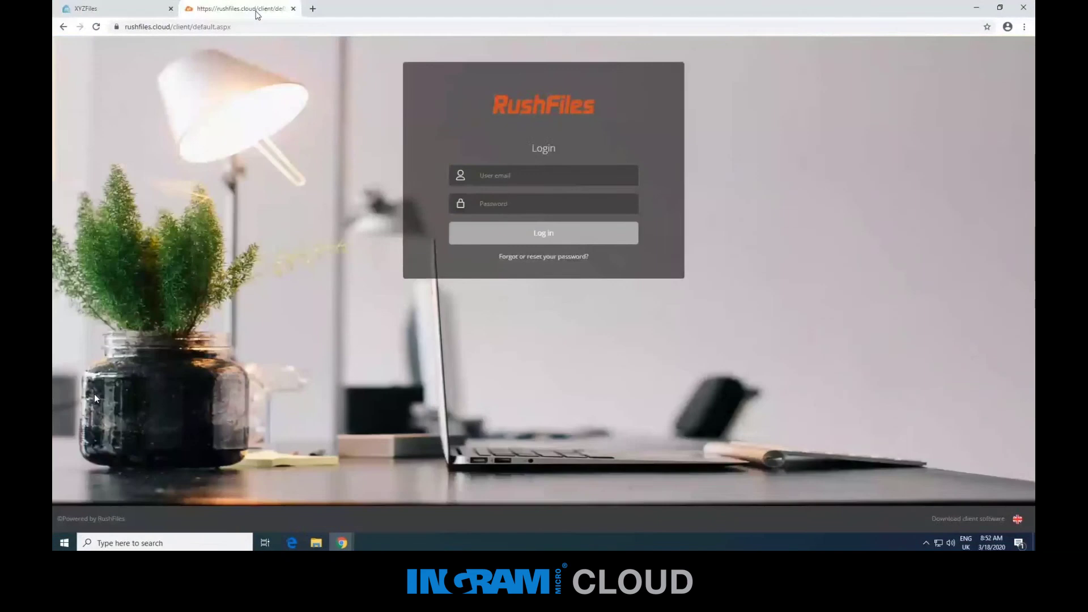
Load the xyzfiles.rushfiles.cloud login page and sign in with the admin's email and password.
left_click(126, 27)
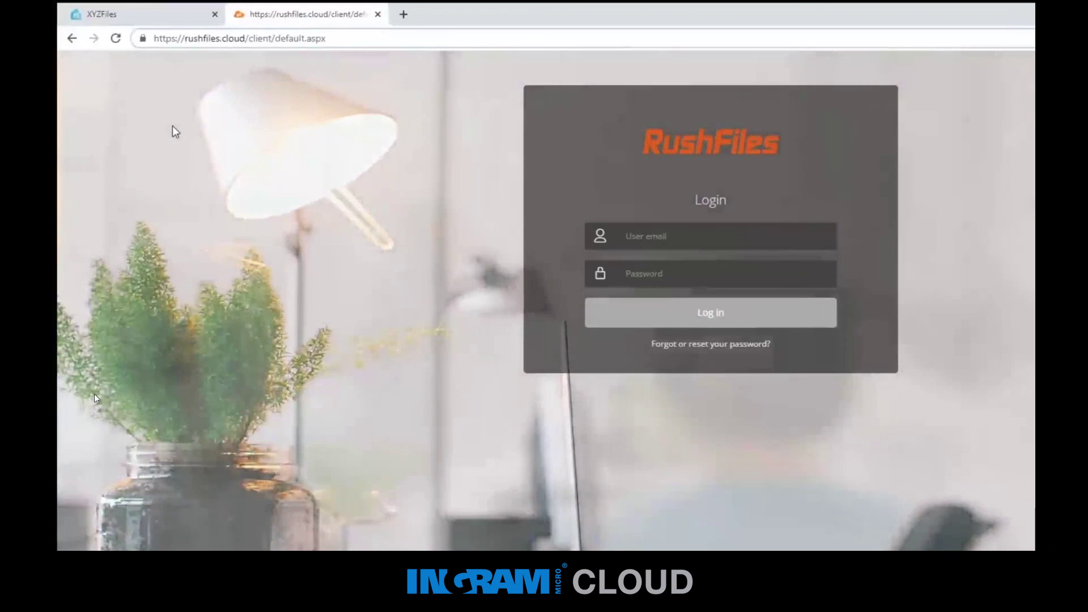
type("xyzfiles.")
key("Return")
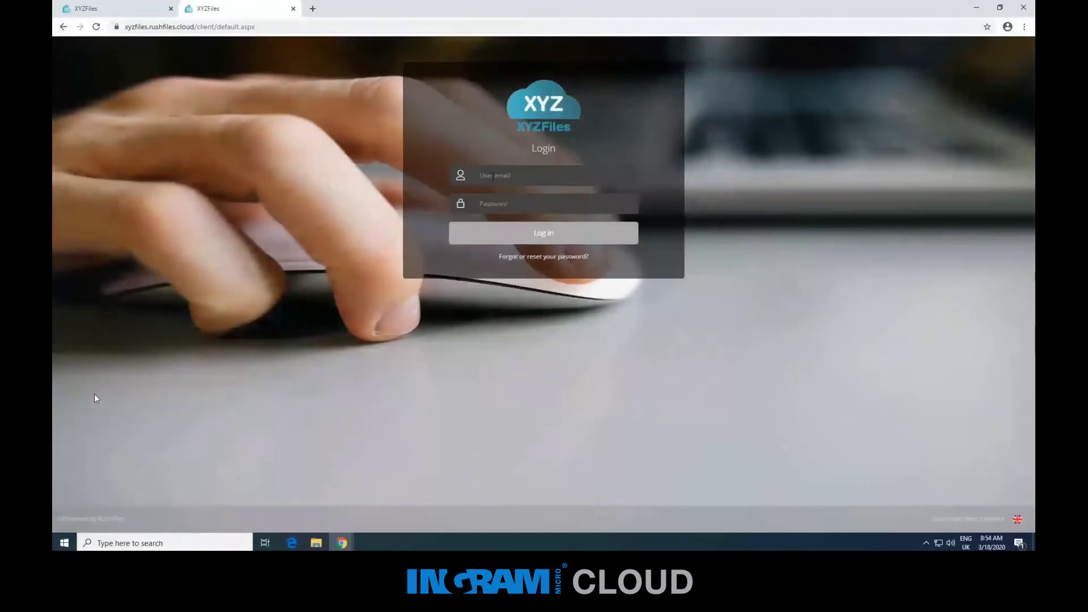
left_click(483, 175)
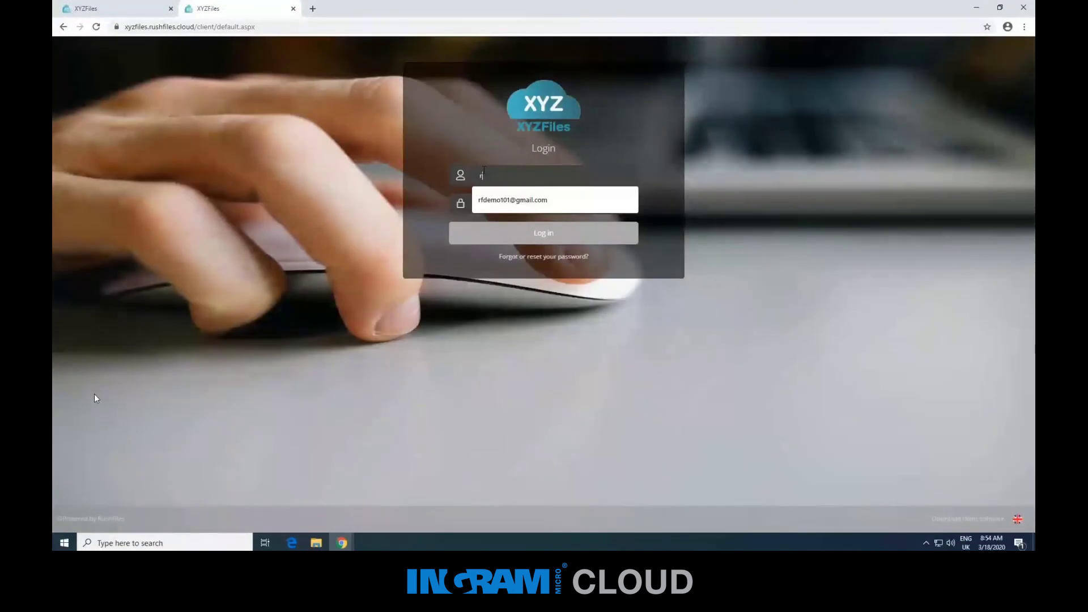
key("Tab")
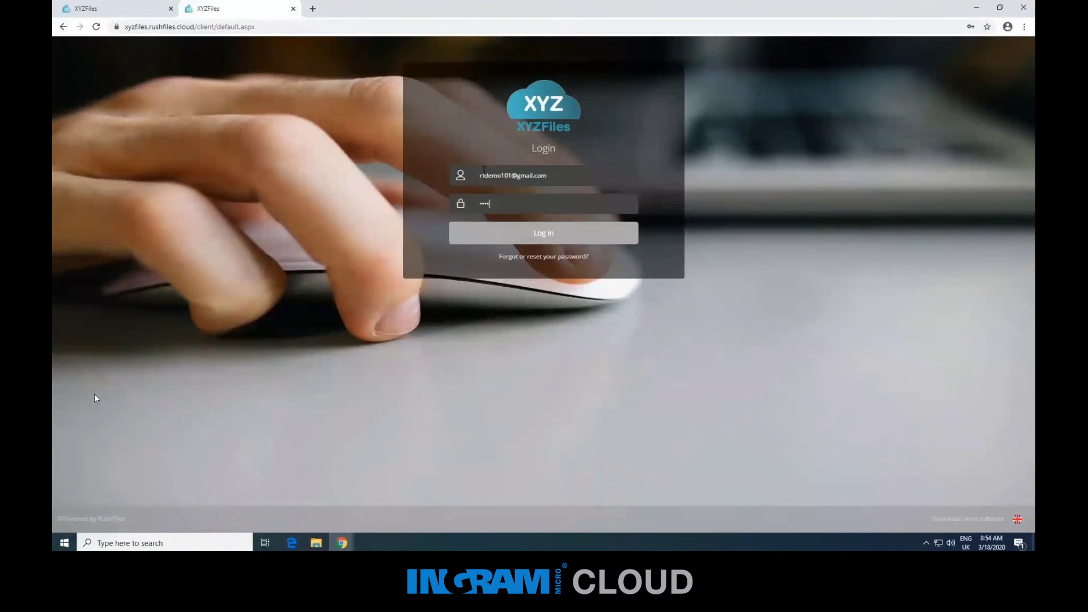
key("Return")
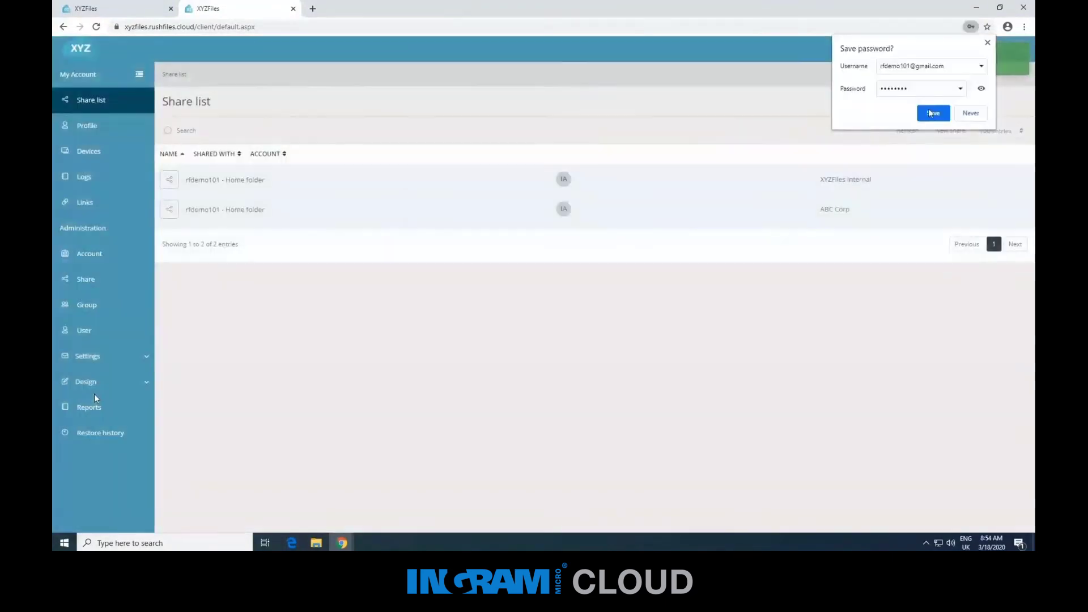
Decline the browser's password save and switch to the XYZFiles Internal account.
left_click(970, 114)
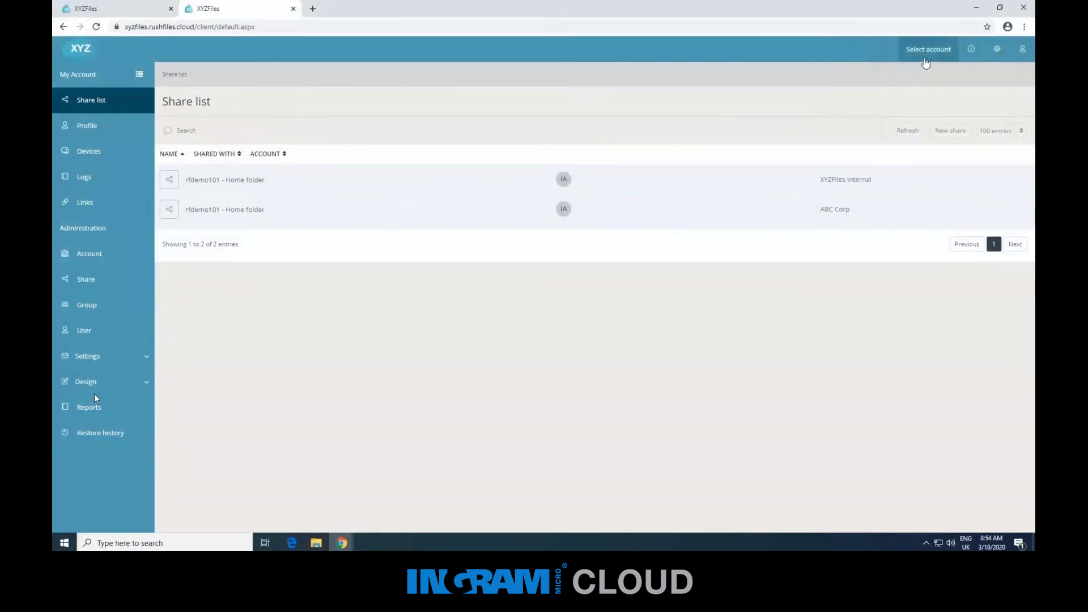
left_click(926, 52)
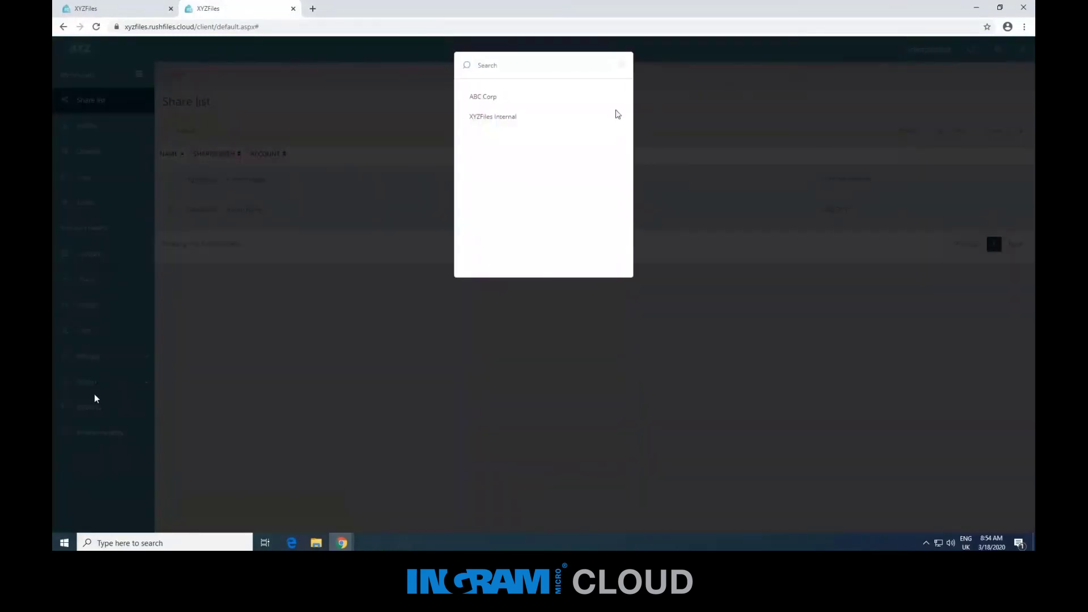
left_click(520, 119)
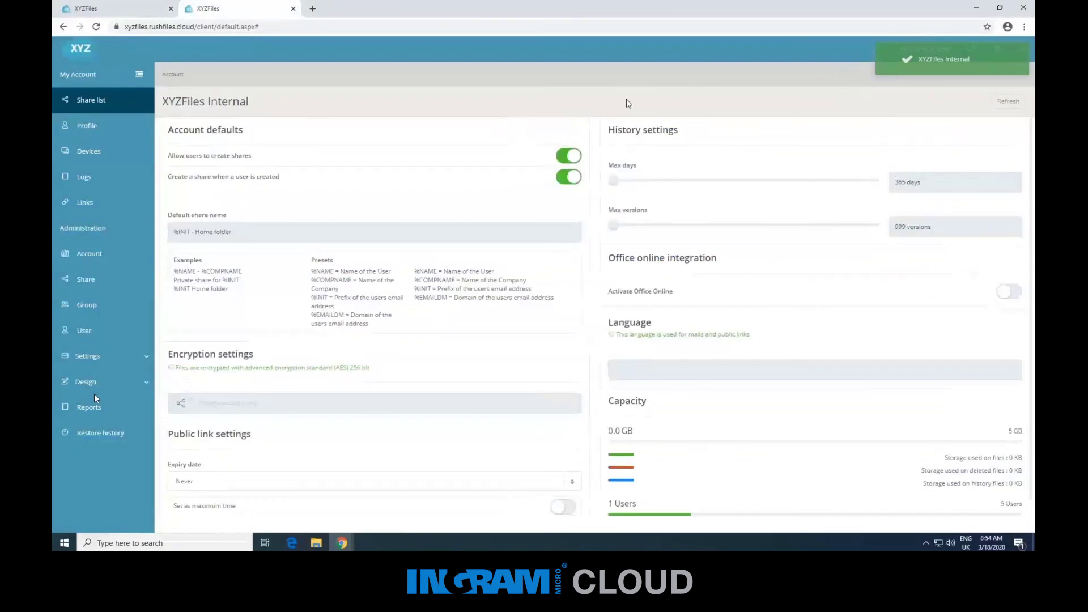
Switch to the ABC Corp account and expand its Design settings.
left_click(895, 51)
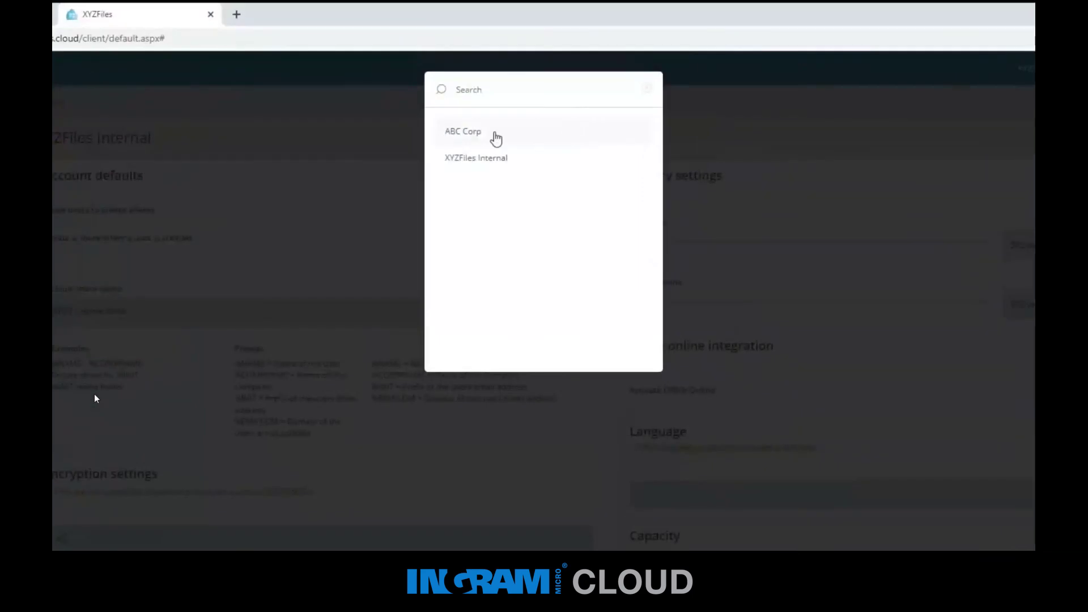
left_click(496, 136)
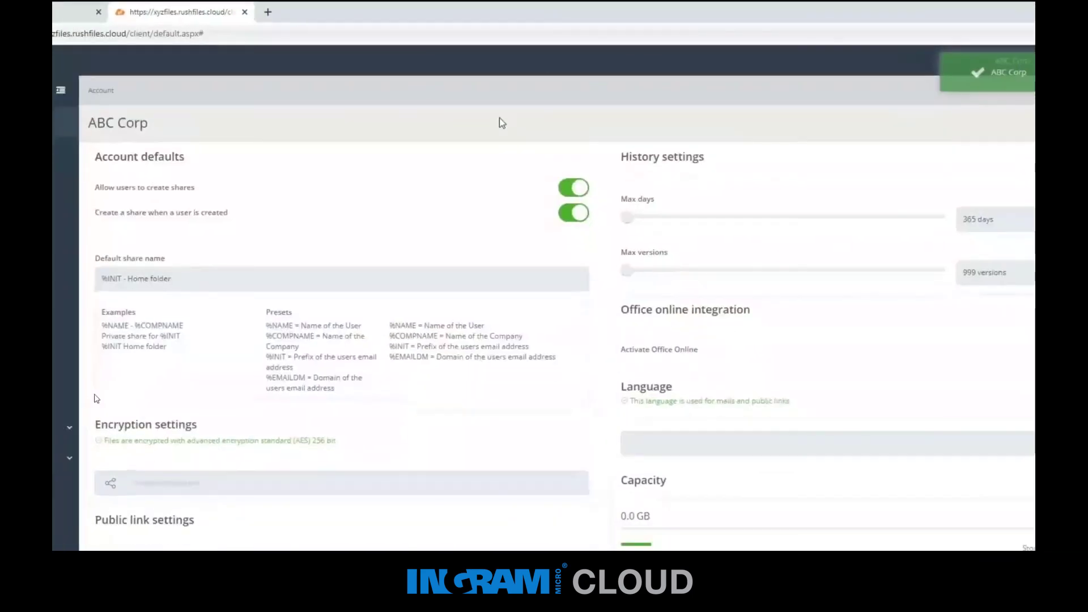
mouse_move(121, 462)
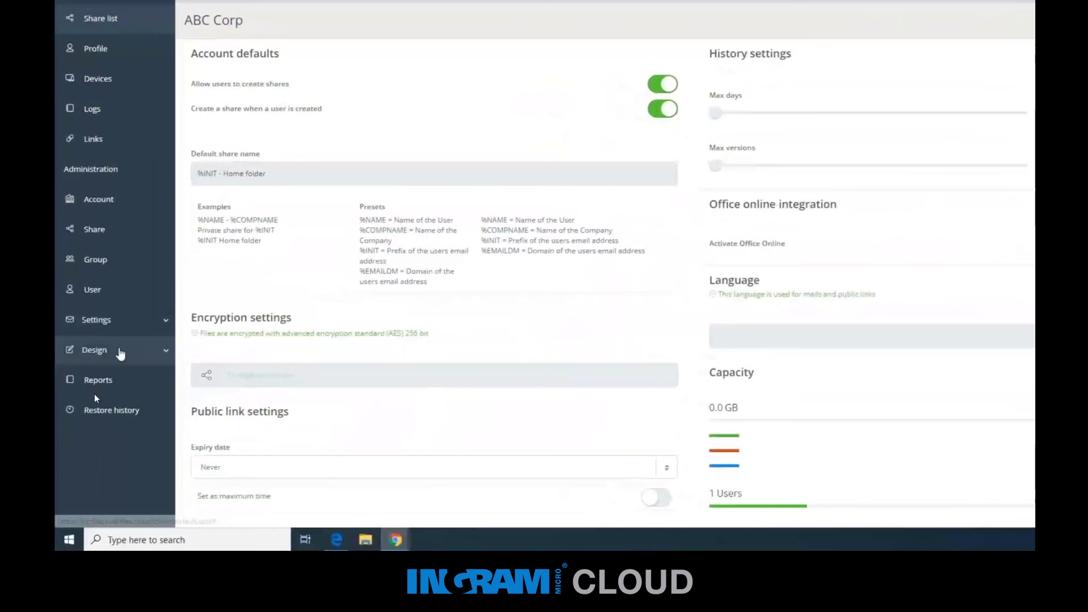
left_click(118, 357)
Give ABC Corp mouse-over background 545454 and background 696969 in Skinning, then save.
left_click(113, 387)
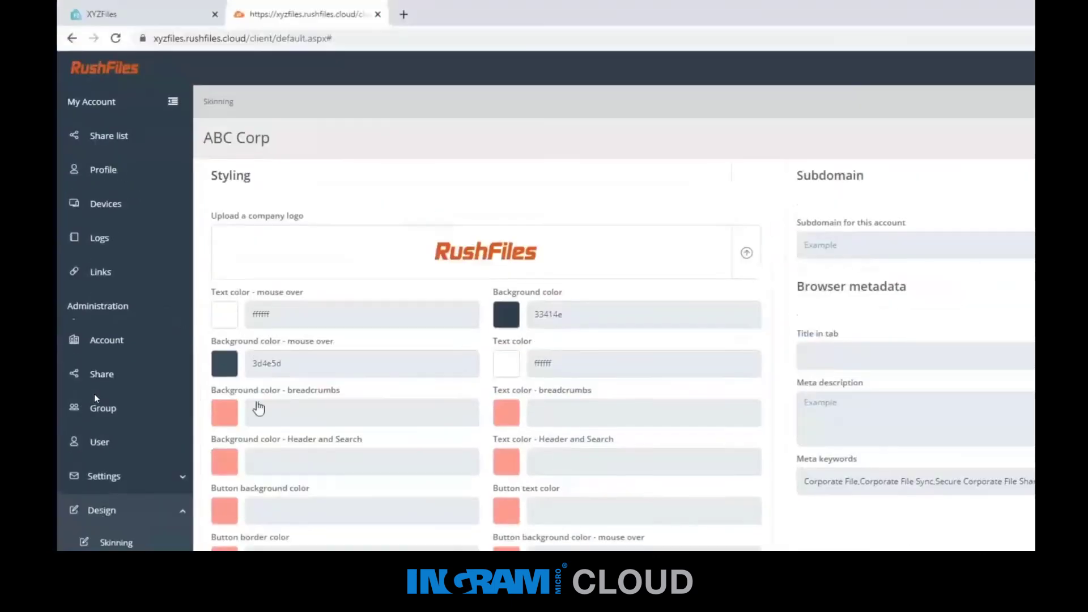
left_click(274, 363)
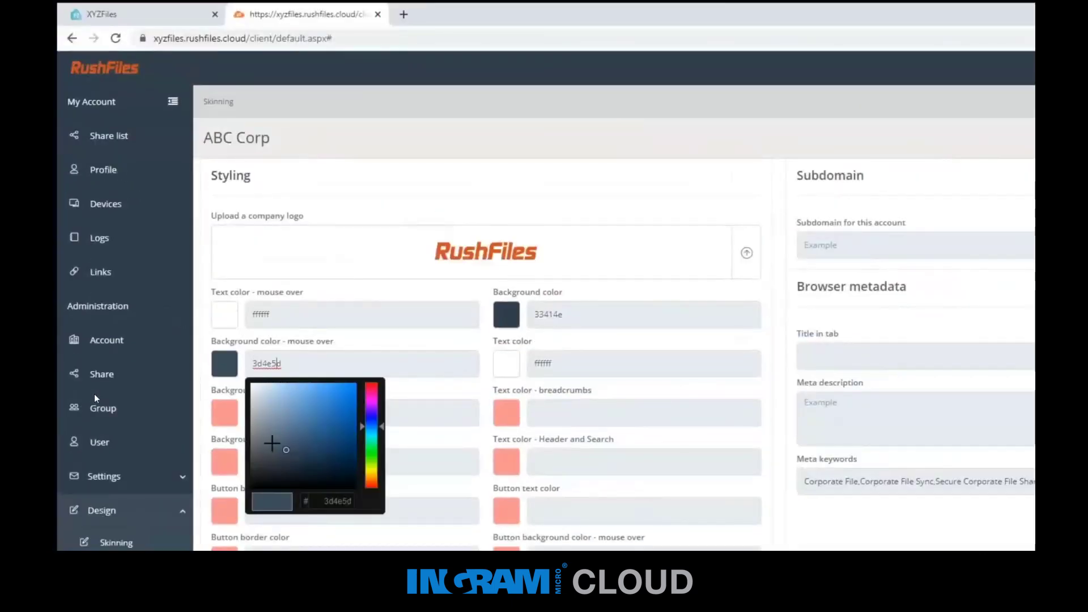
mouse_move(272, 443)
left_mouse_down()
mouse_move(247, 441)
mouse_move(247, 454)
left_mouse_up()
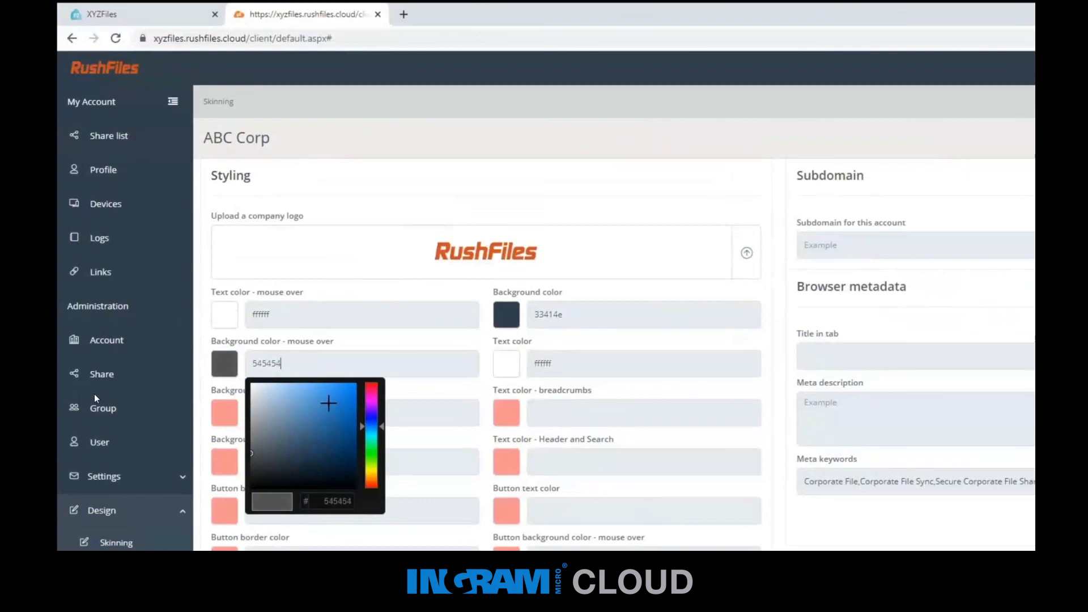
left_click(432, 343)
left_click(558, 314)
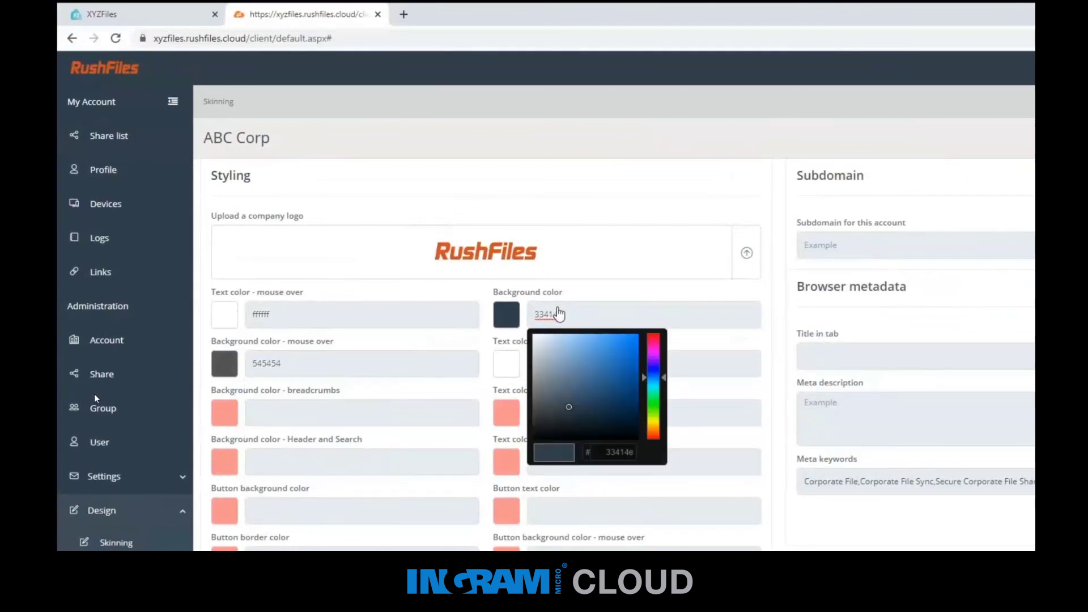
left_click_drag(541, 391, 533, 395)
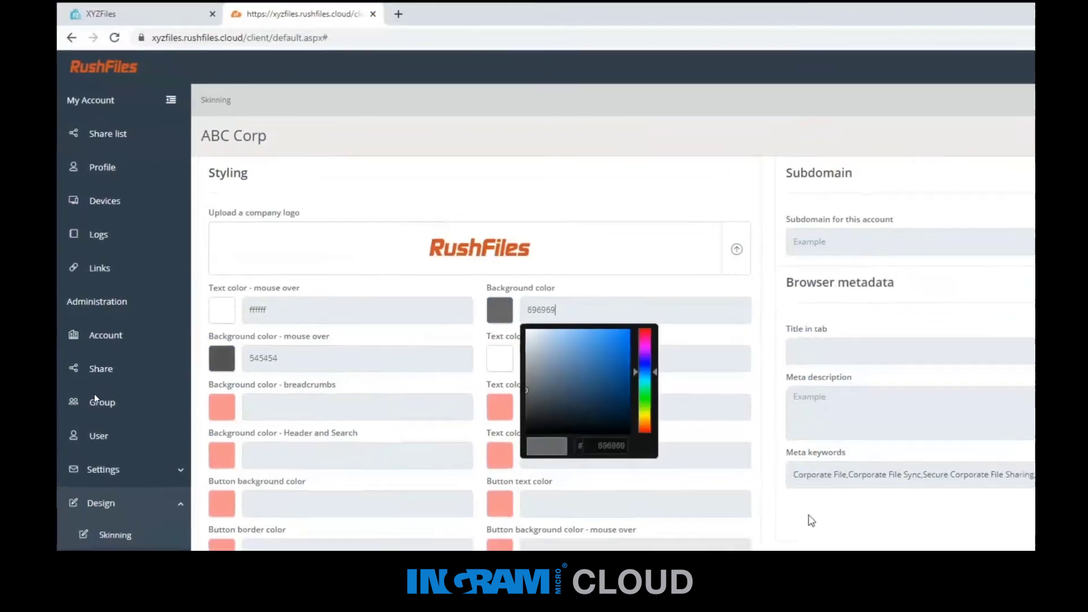
left_click(812, 521)
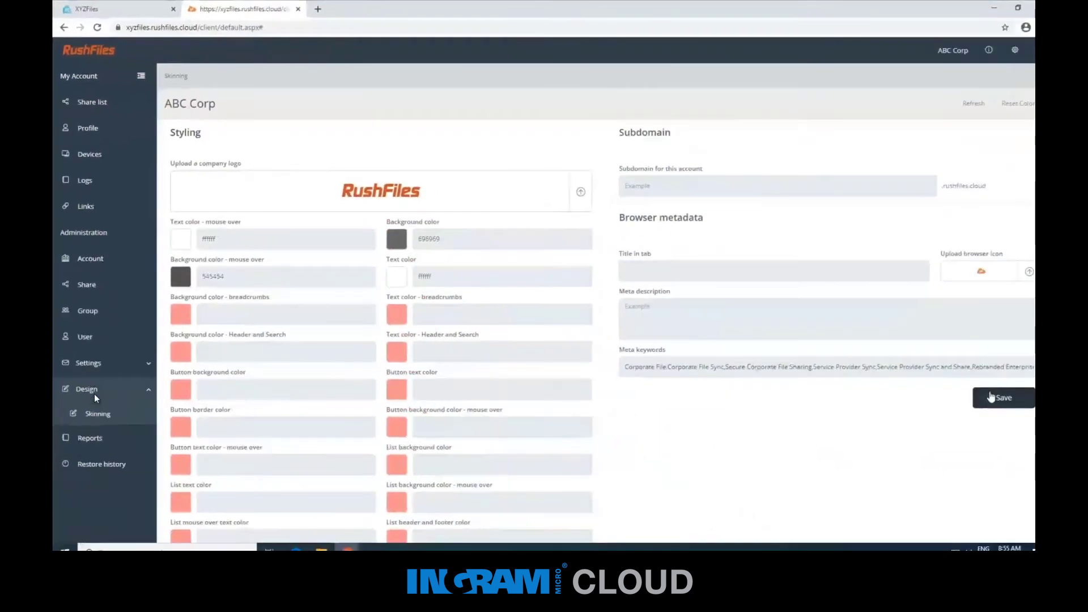
left_click(991, 397)
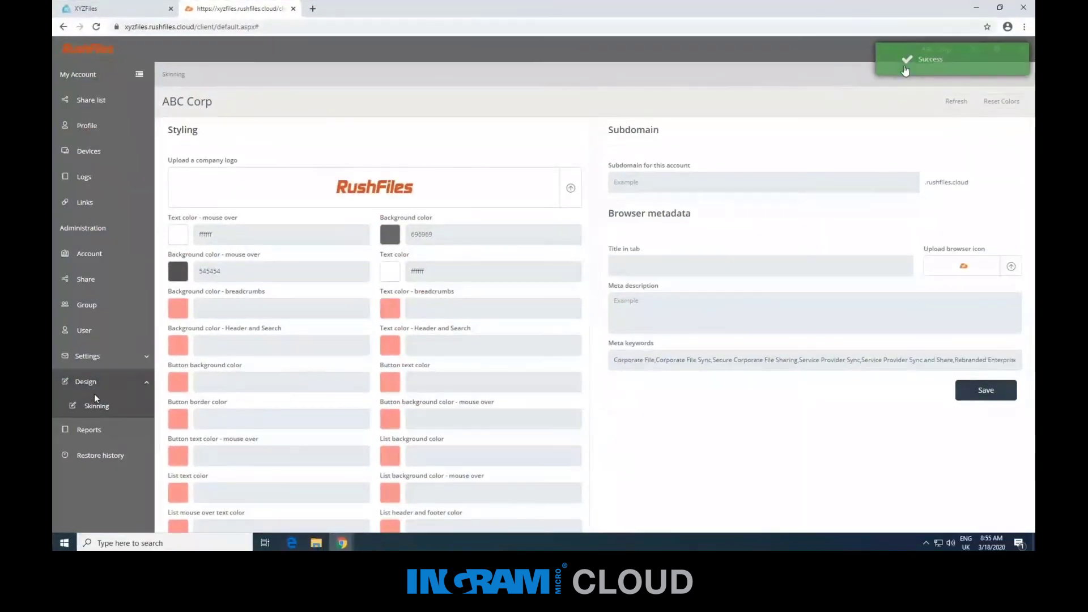
Switch to XYZFiles Internal to compare its 4f9bb3/094b5e skin, then return to ABC Corp.
left_click(922, 52)
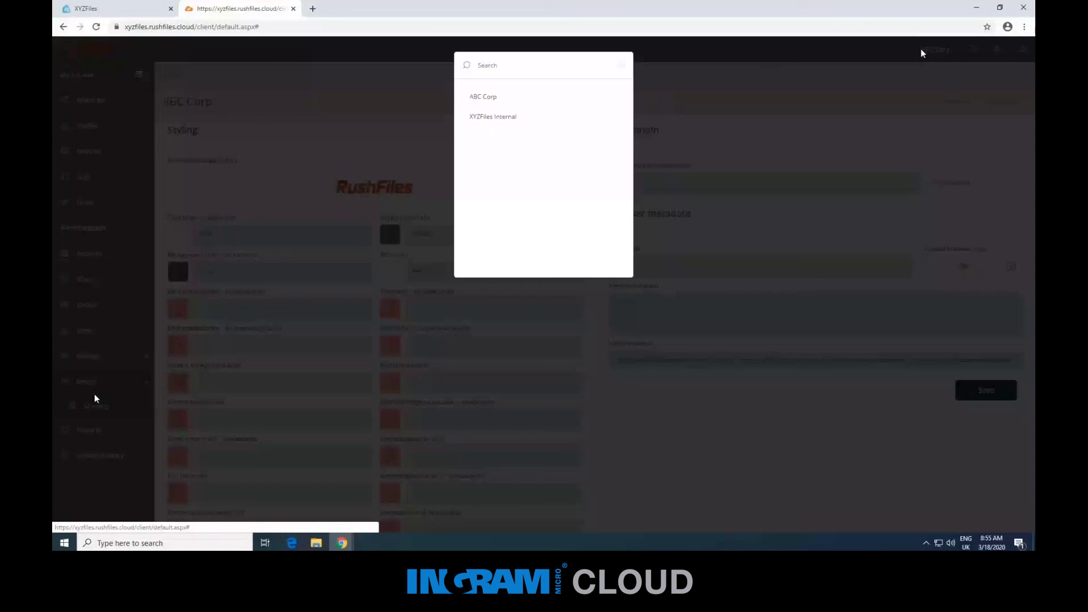
left_click(564, 117)
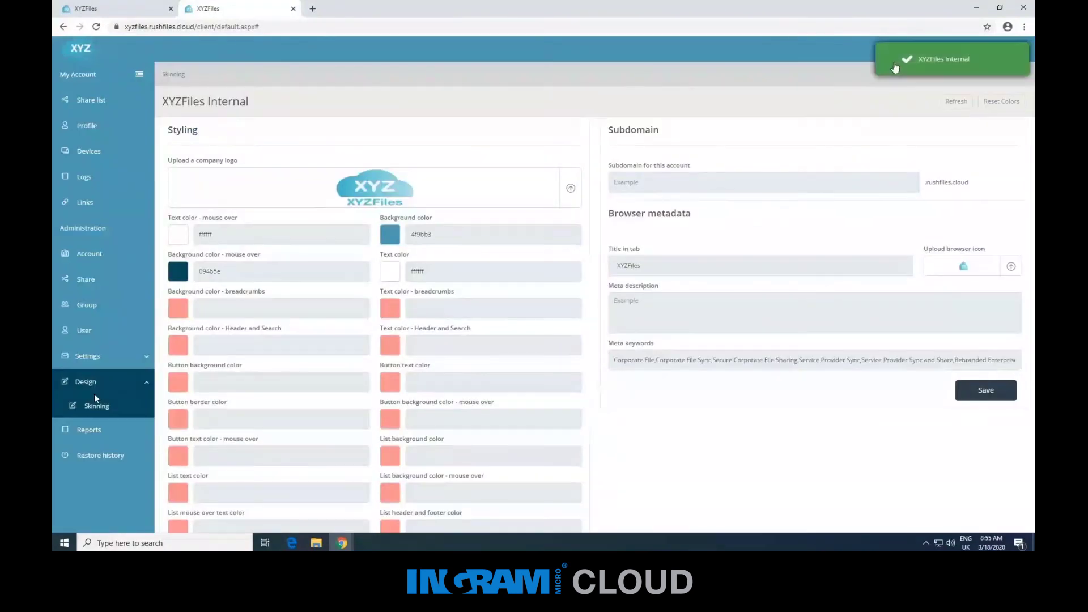
left_click(914, 50)
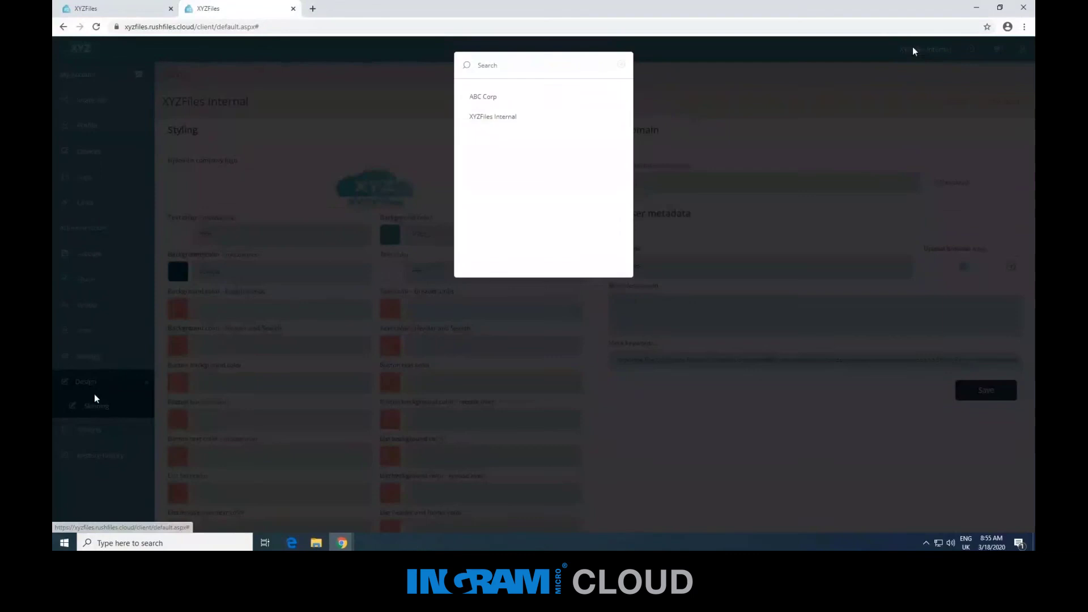
left_click(569, 101)
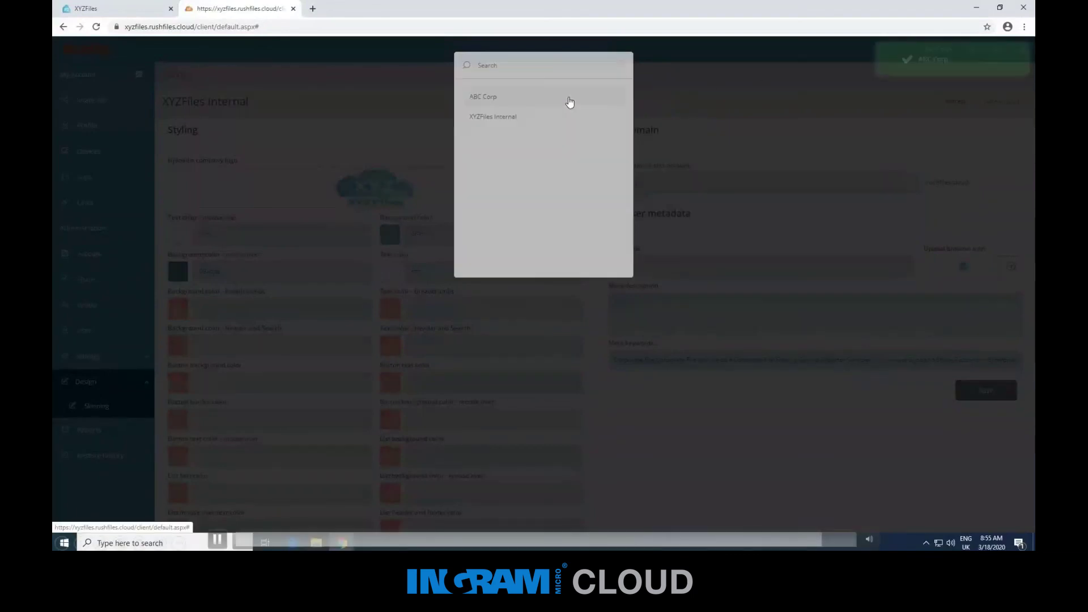